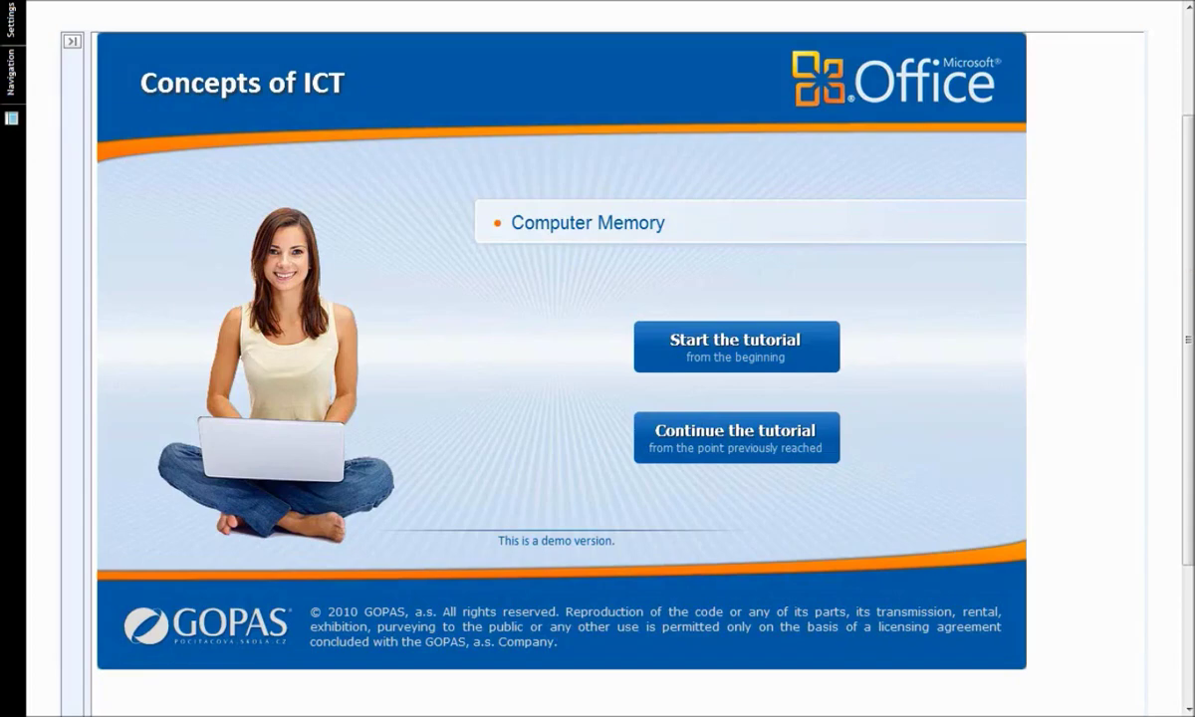
- Start the Computer Memory tutorial and page through RAM, ROM, cache and external memory to the installing-programs lesson
click(736, 348)
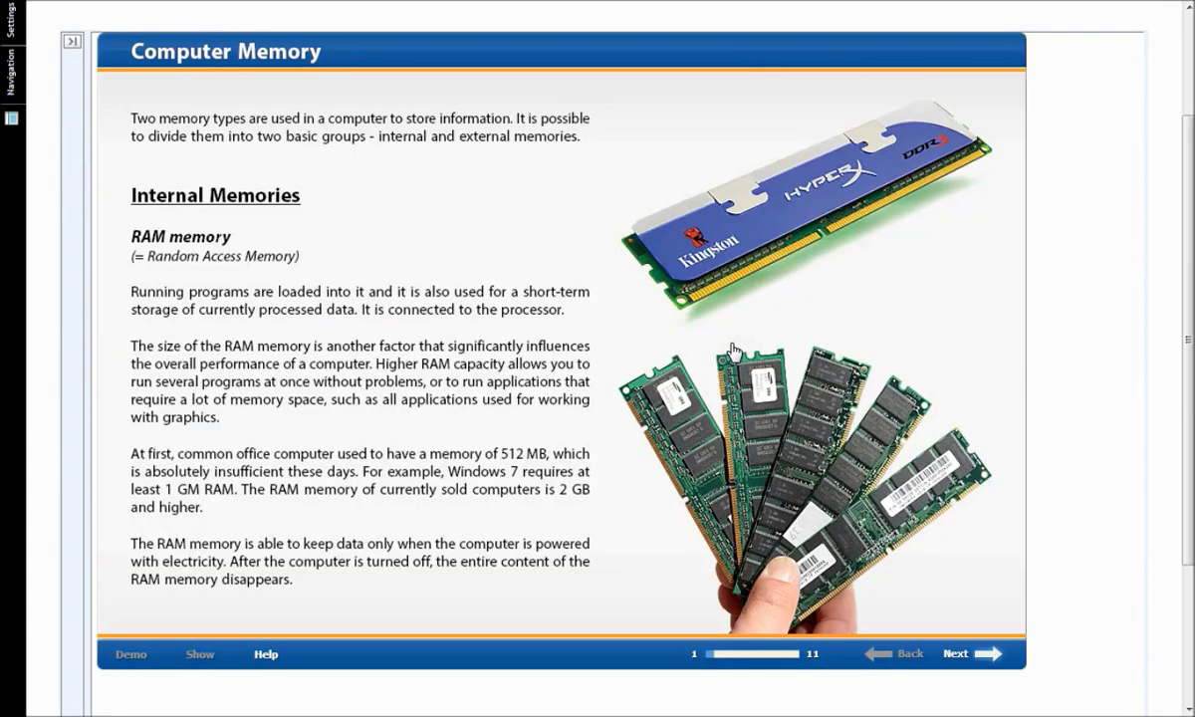
click(984, 651)
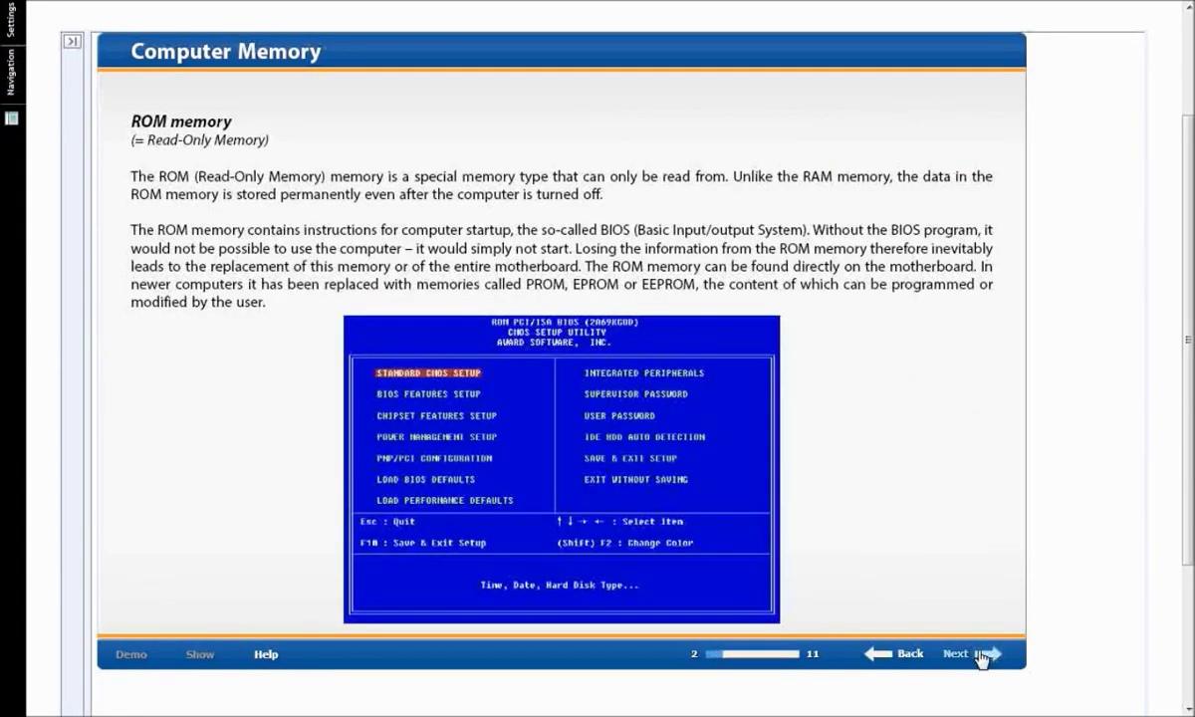
click(984, 654)
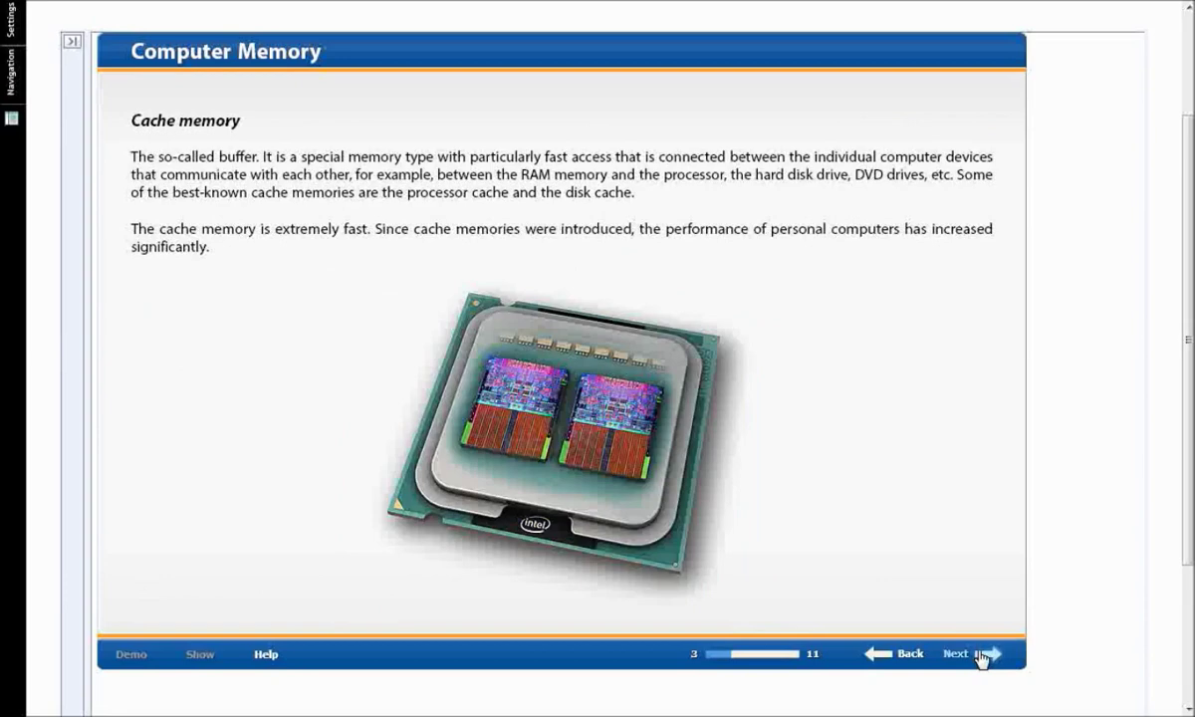
click(982, 655)
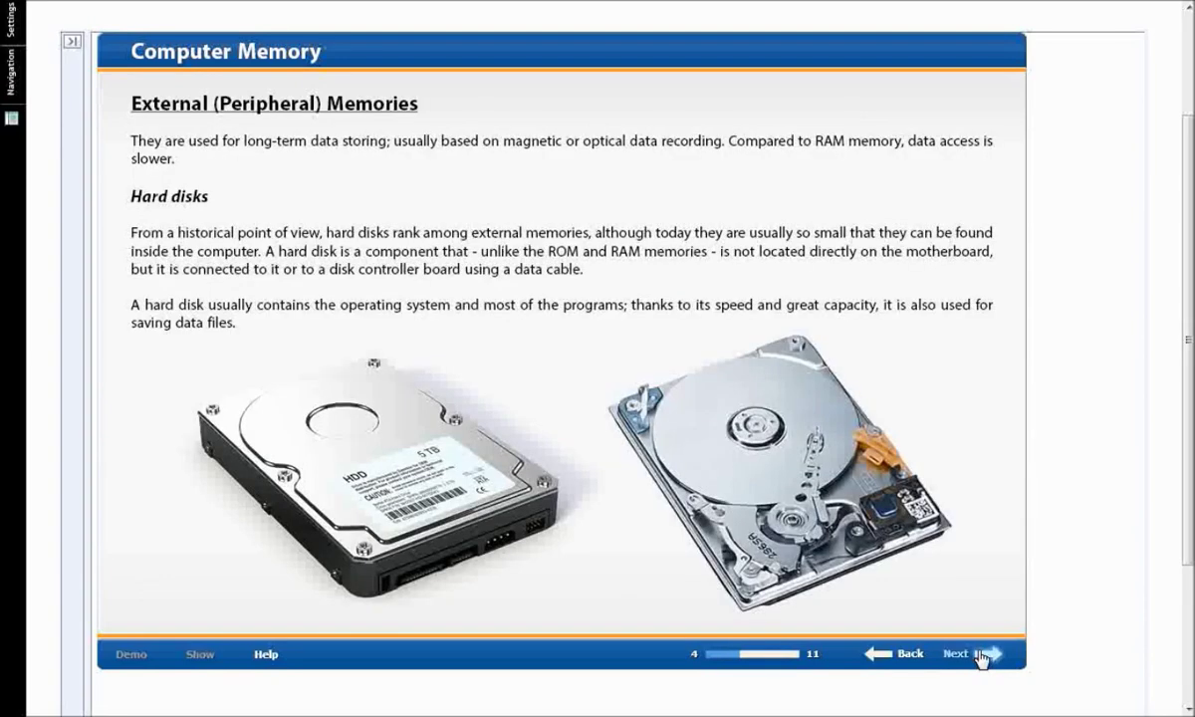
click(984, 654)
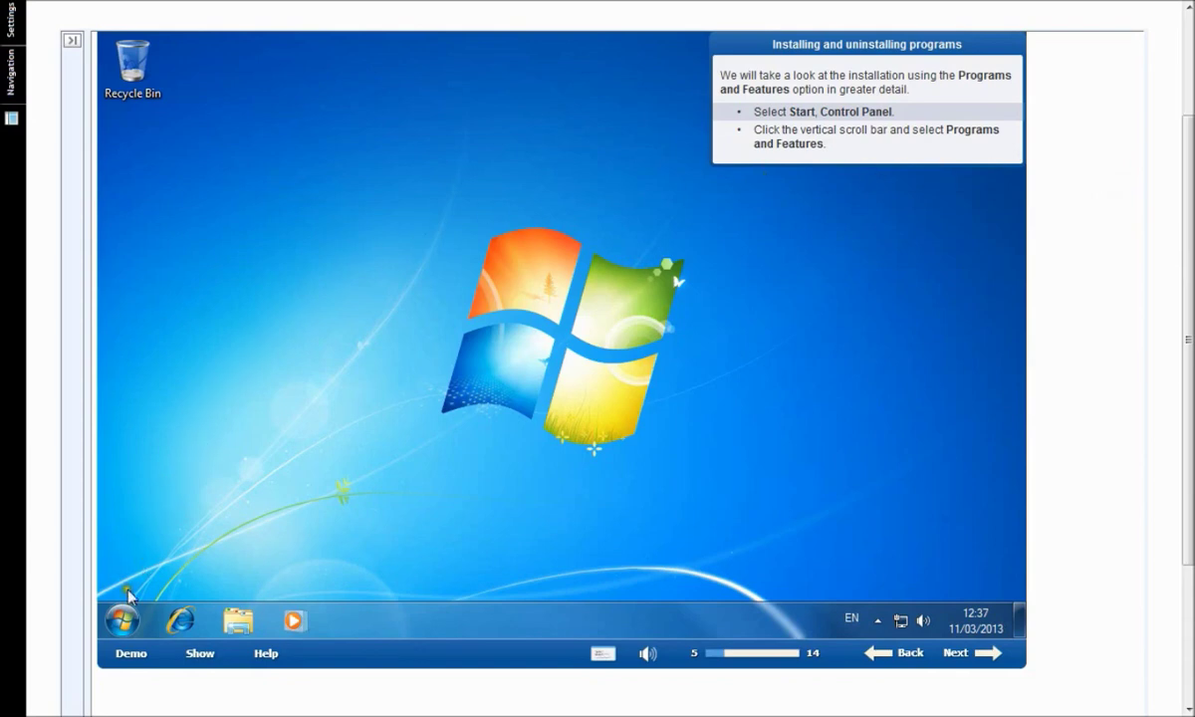
- Open Programs and Features through the Start menu's Control Panel
click(123, 621)
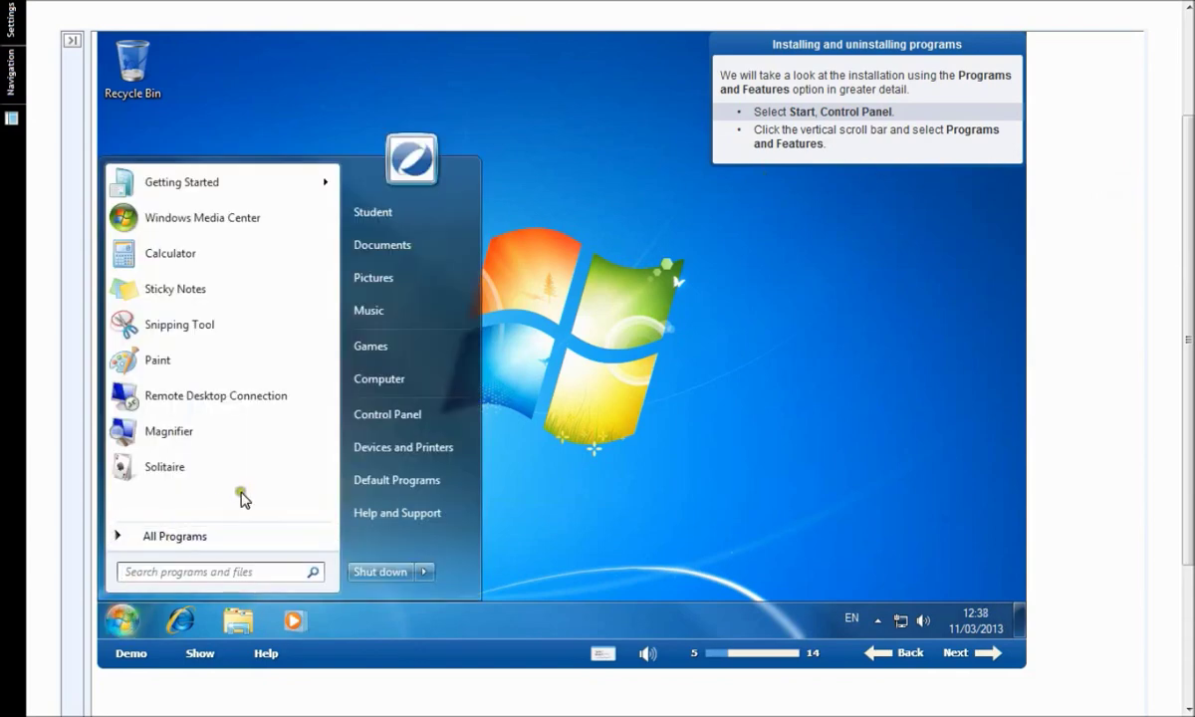
click(383, 416)
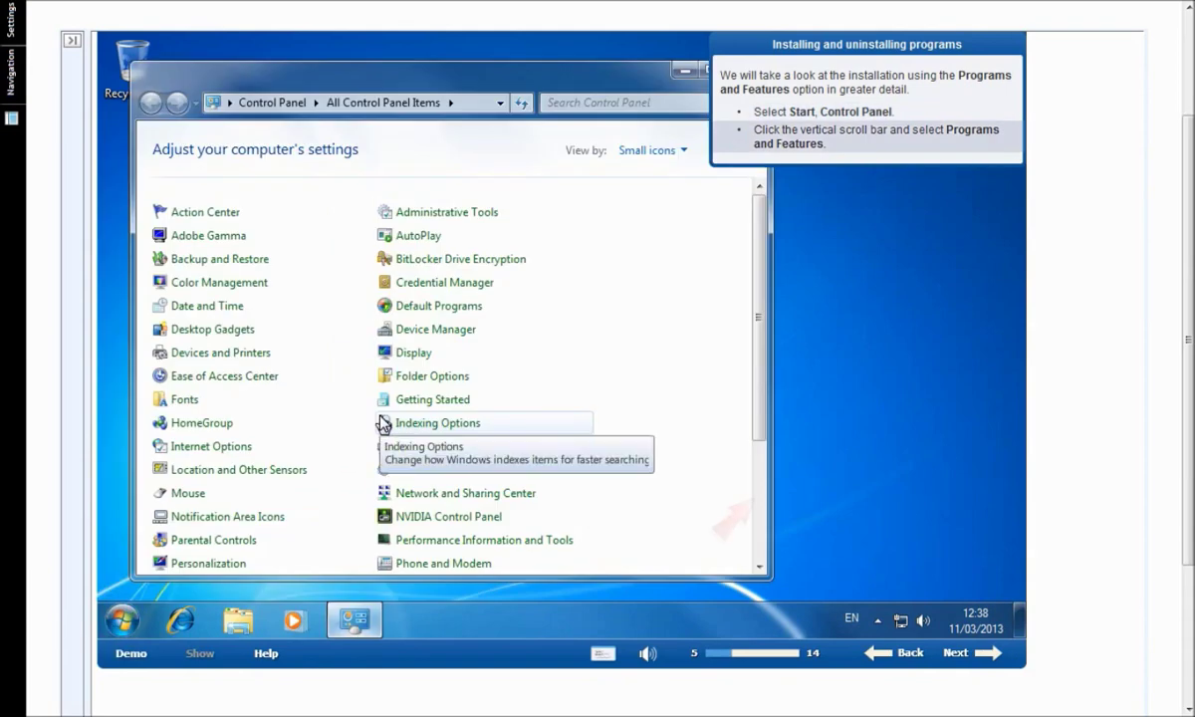
click(760, 508)
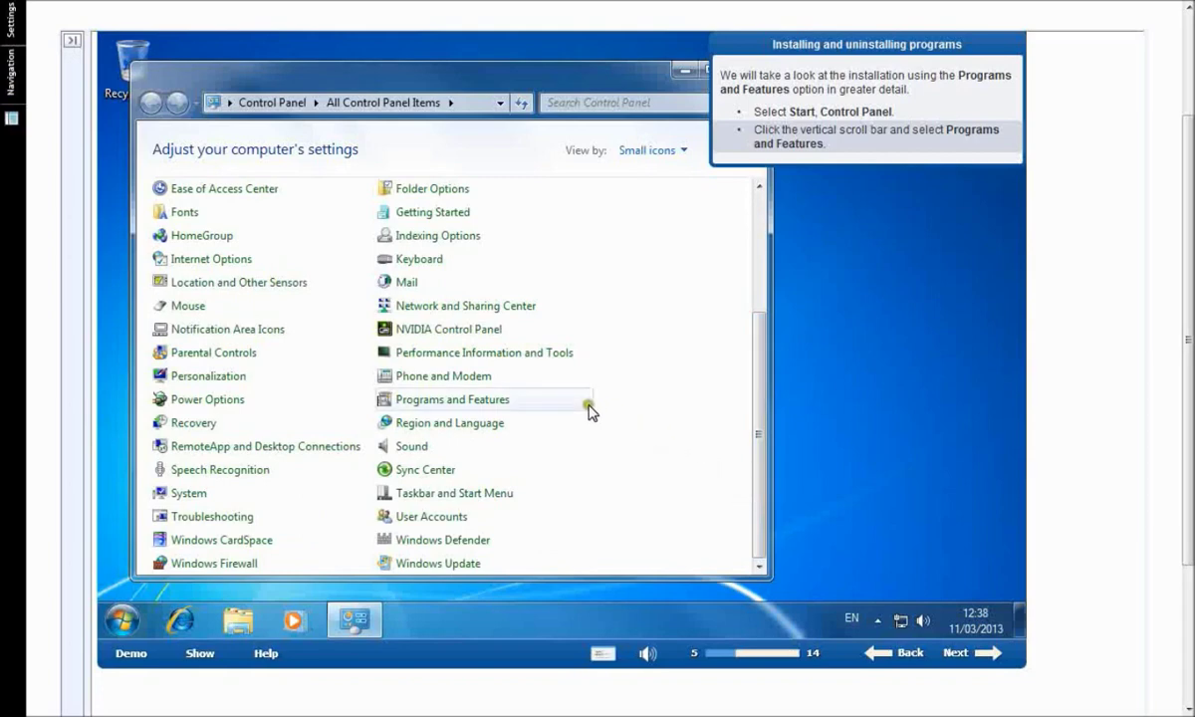
click(419, 400)
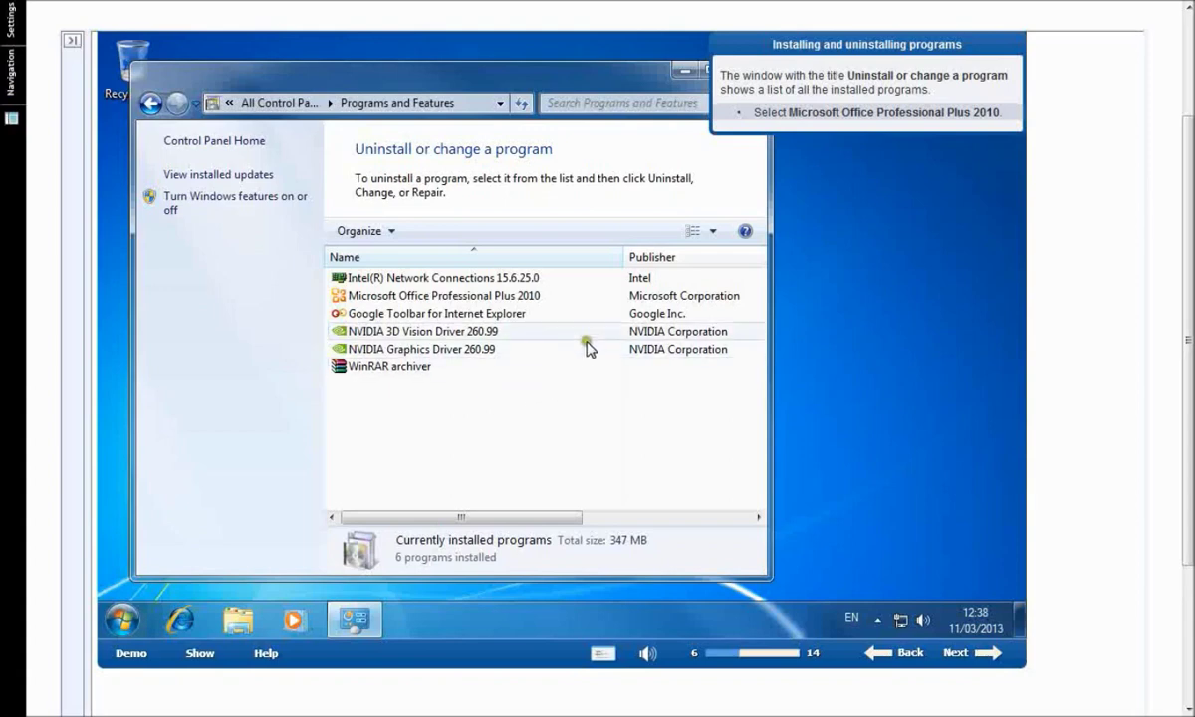
- Select Microsoft Office Professional Plus 2010, then advance to the Presentation tutorial intro
click(473, 299)
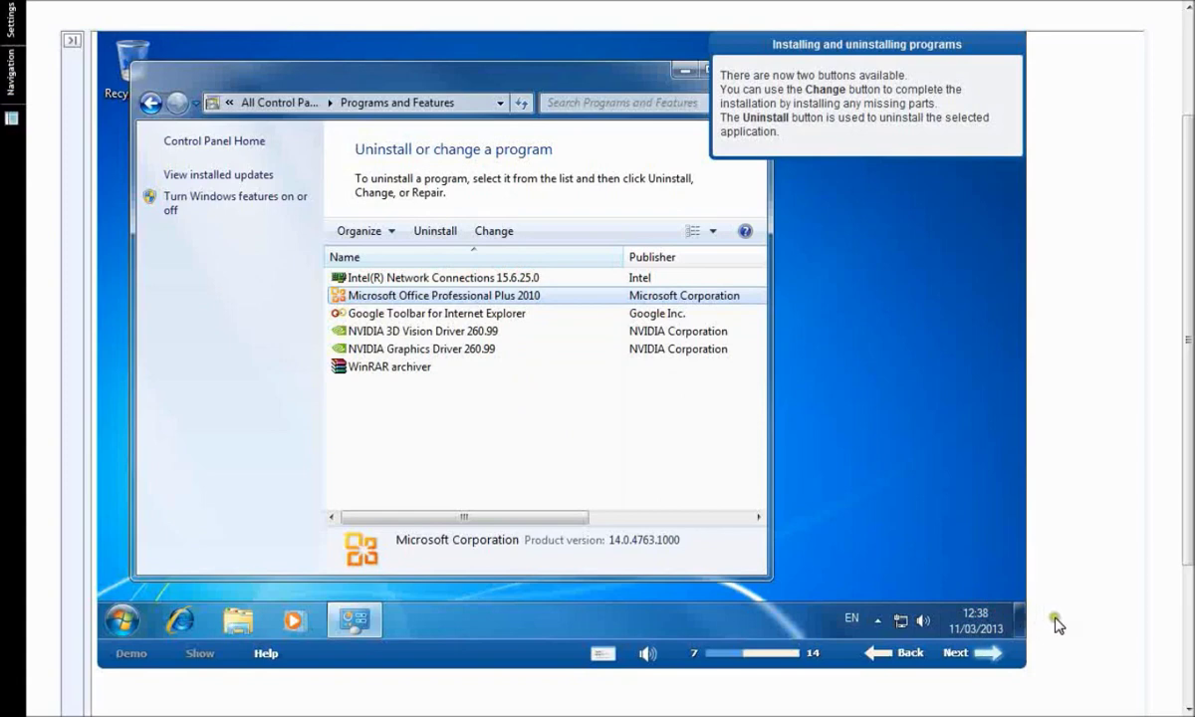
click(992, 655)
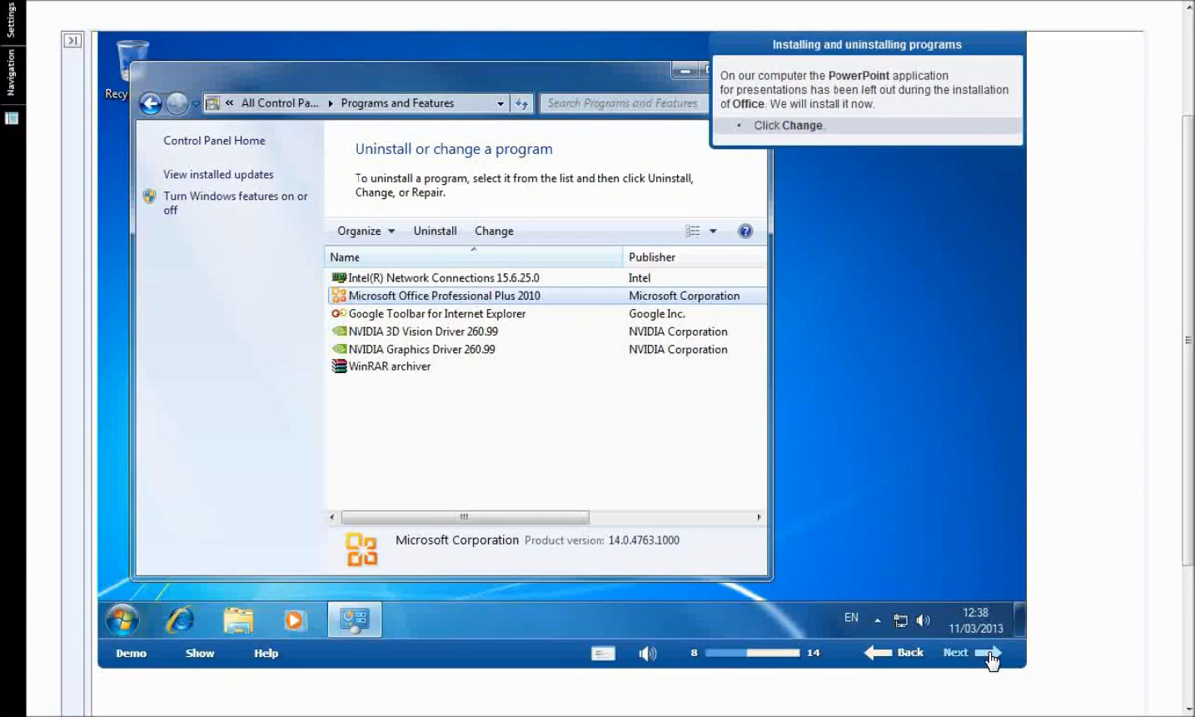
click(991, 659)
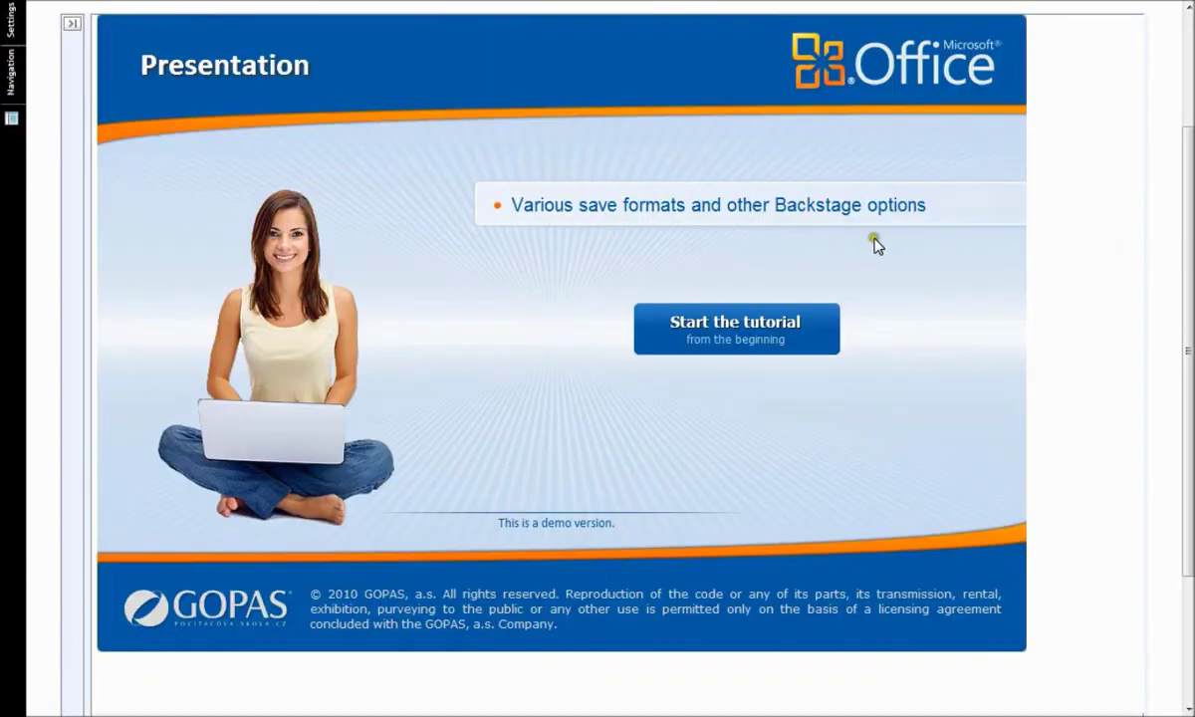
- Start the Presentation tutorial and advance to the step on saving 'Our library' as a show
click(754, 333)
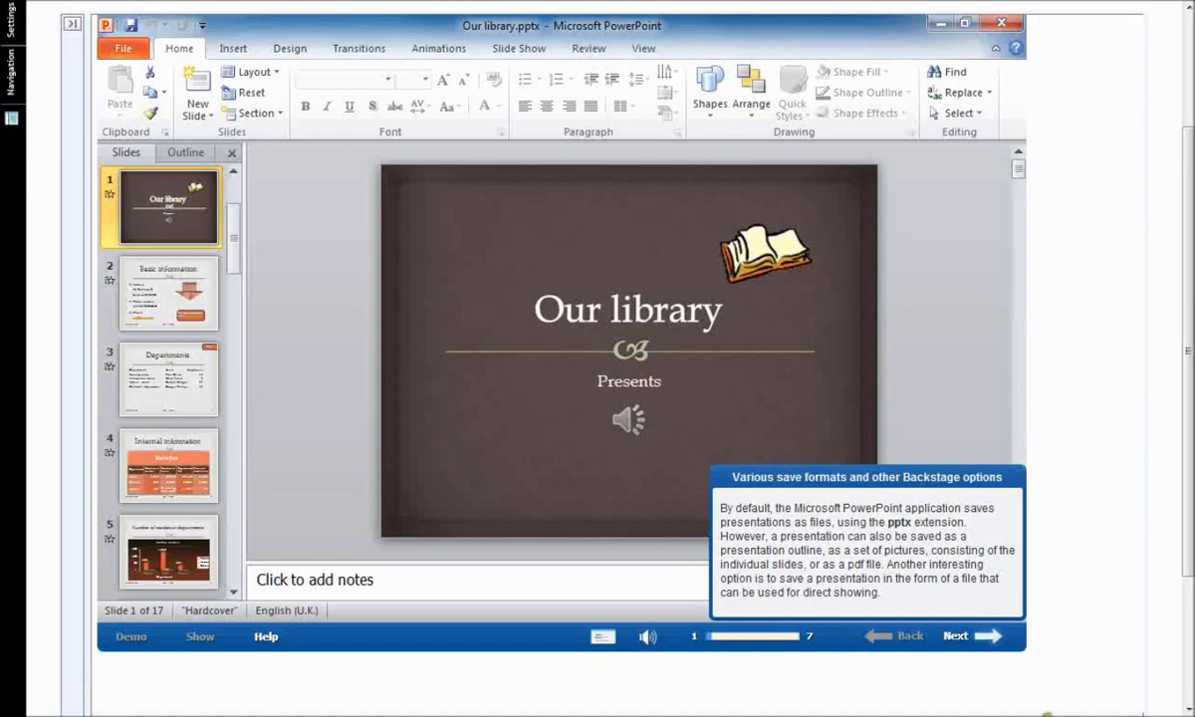
click(992, 639)
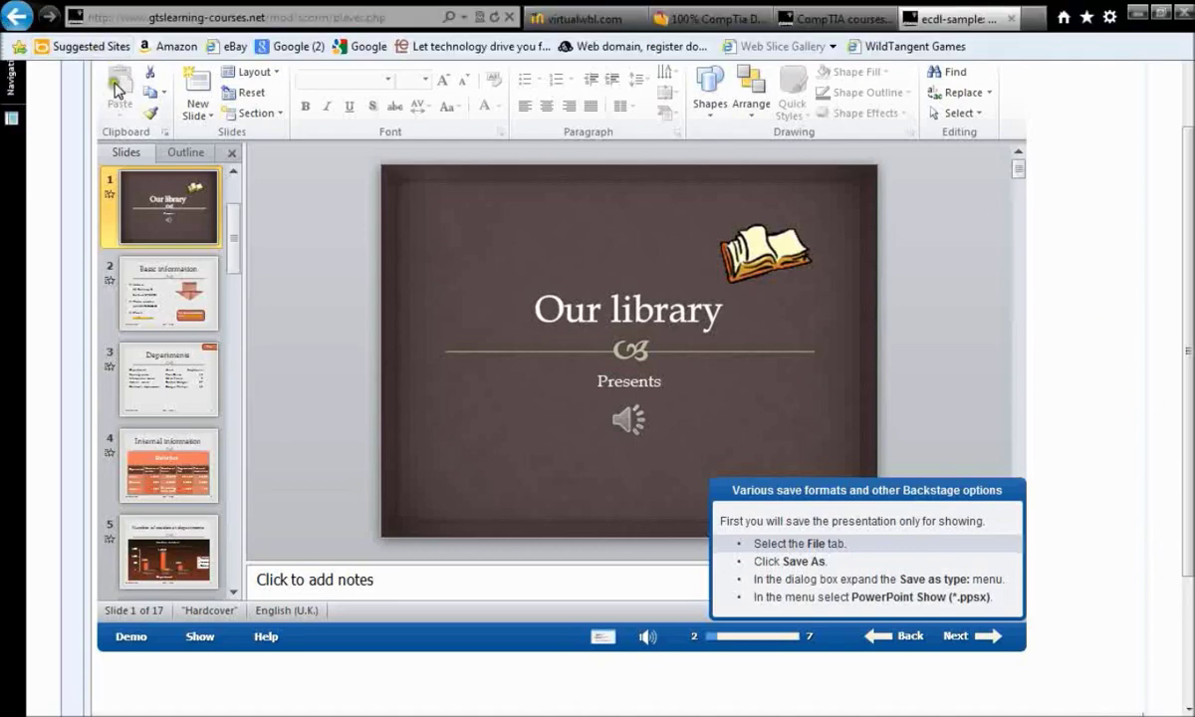
- Prepare a Save As of 'Our library' as PowerPoint Show (*.ppsx)
click(123, 50)
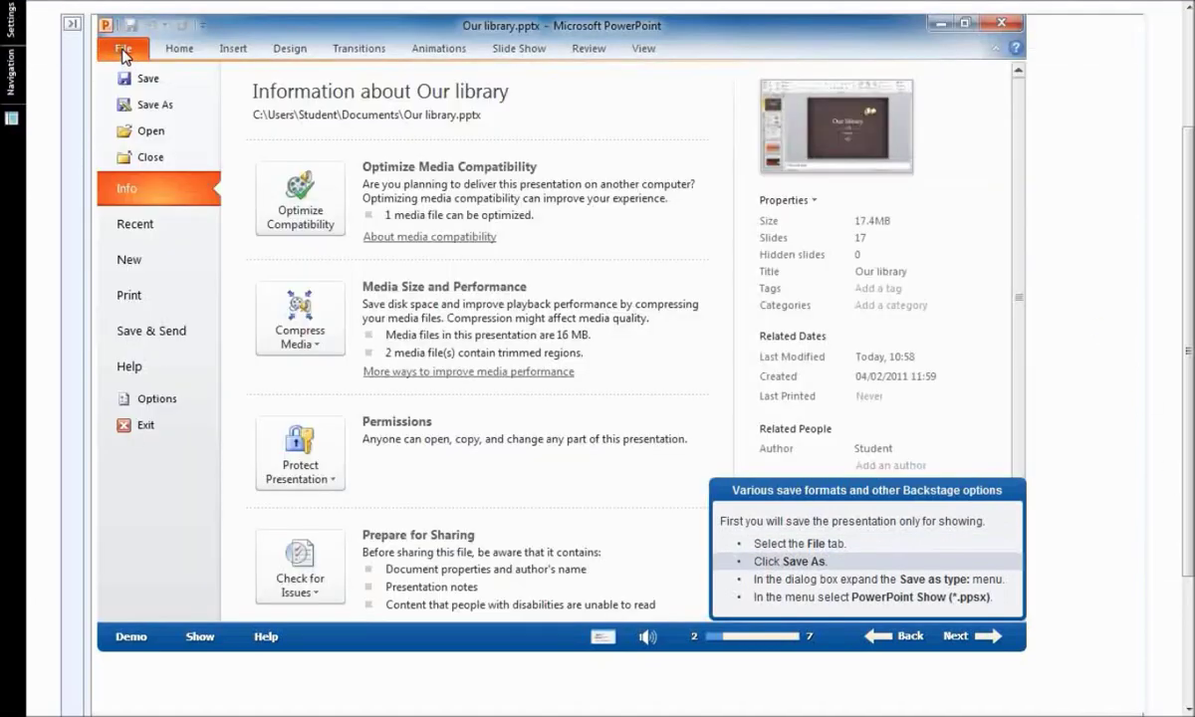
click(154, 106)
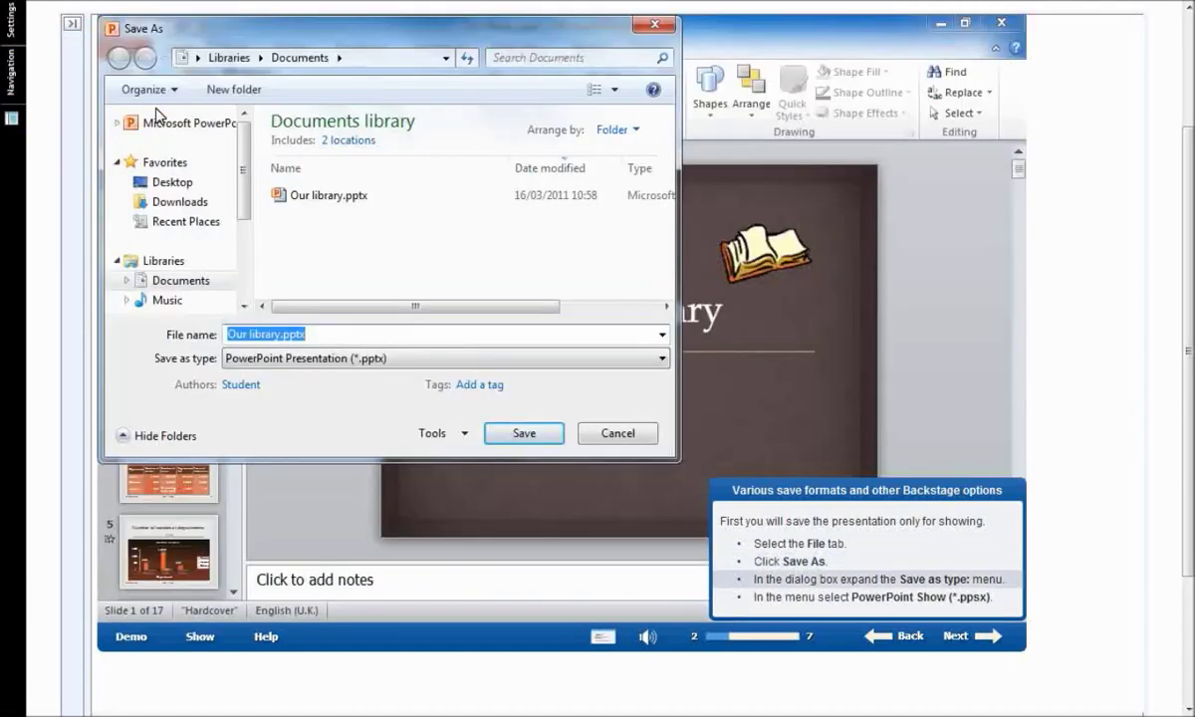
click(664, 361)
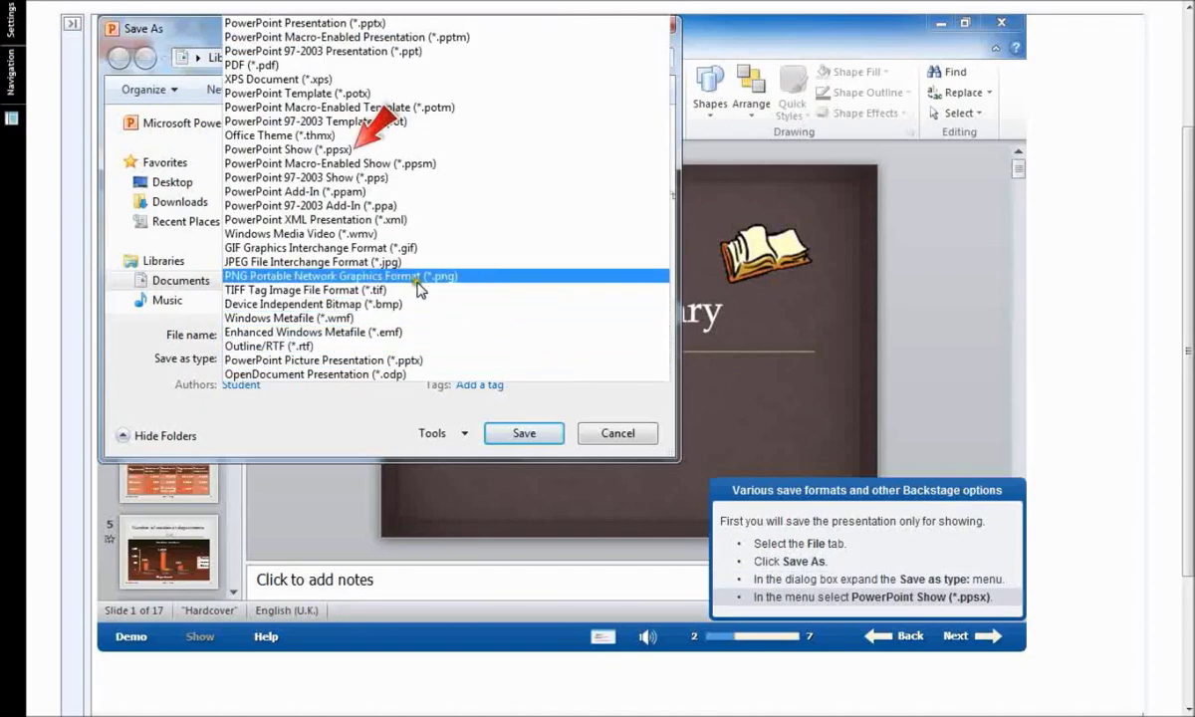
click(332, 151)
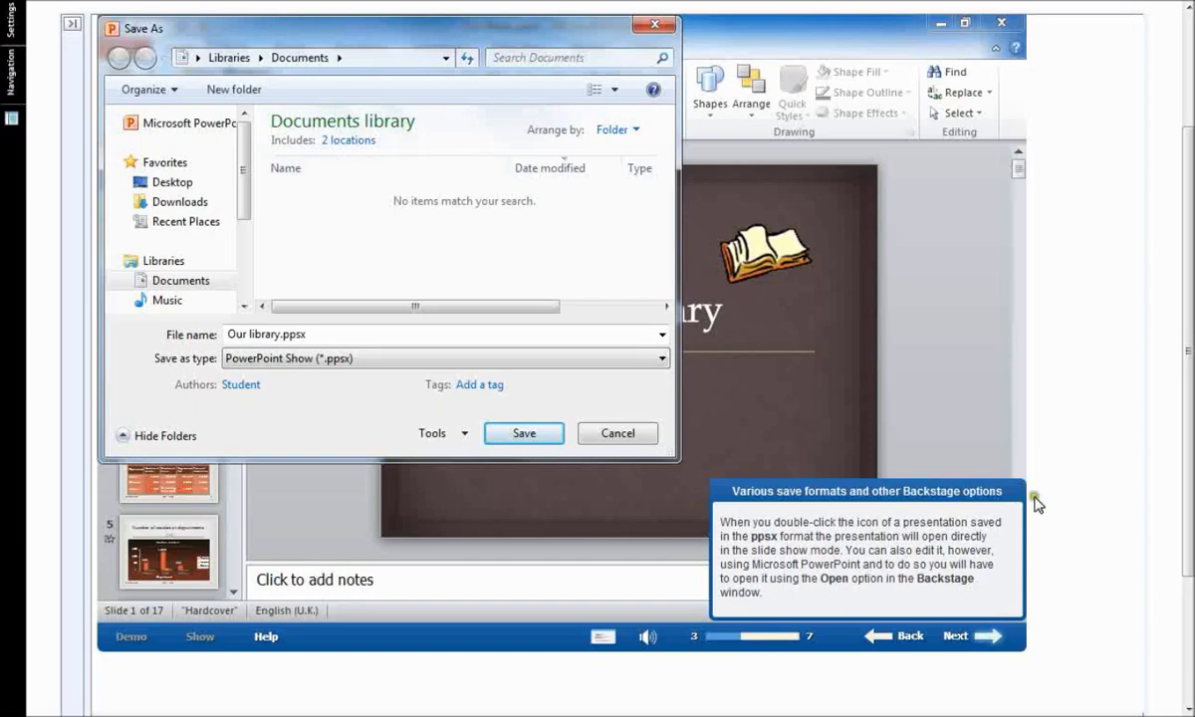
- Go through the show-file and password-protection notes to step 5 and open the Save As Tools list
click(991, 643)
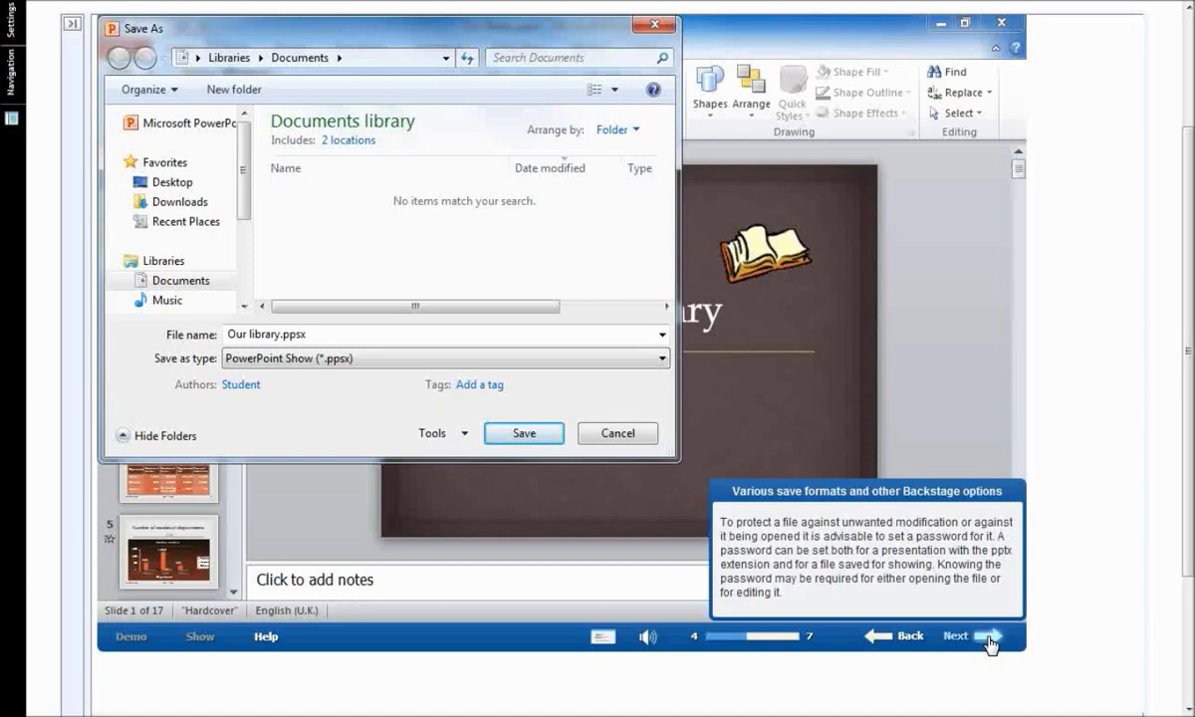
click(989, 642)
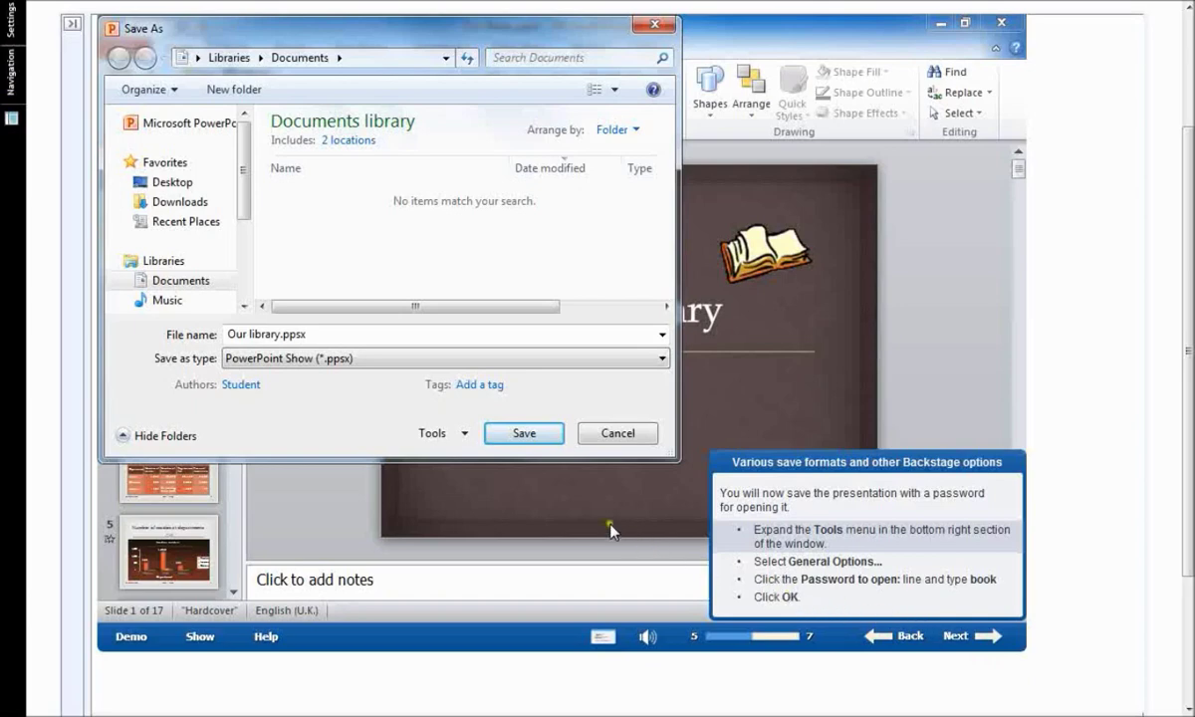
click(464, 434)
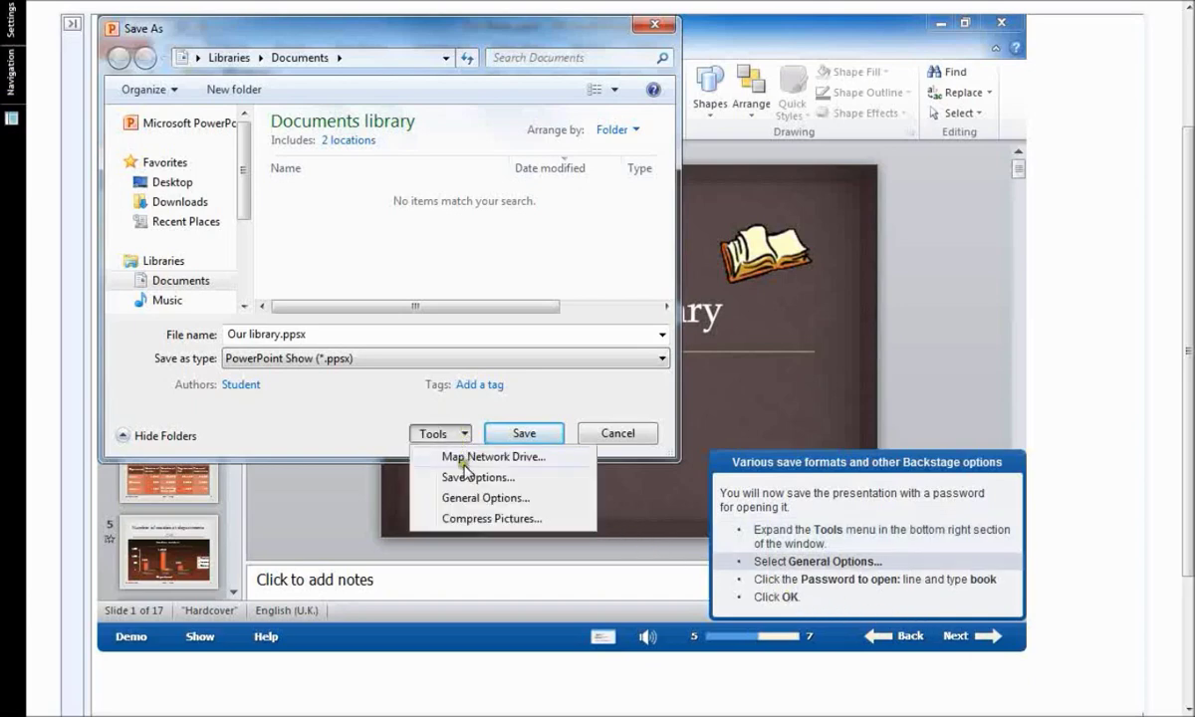
- Enter a four-character password in General Options' Password to open box
click(464, 498)
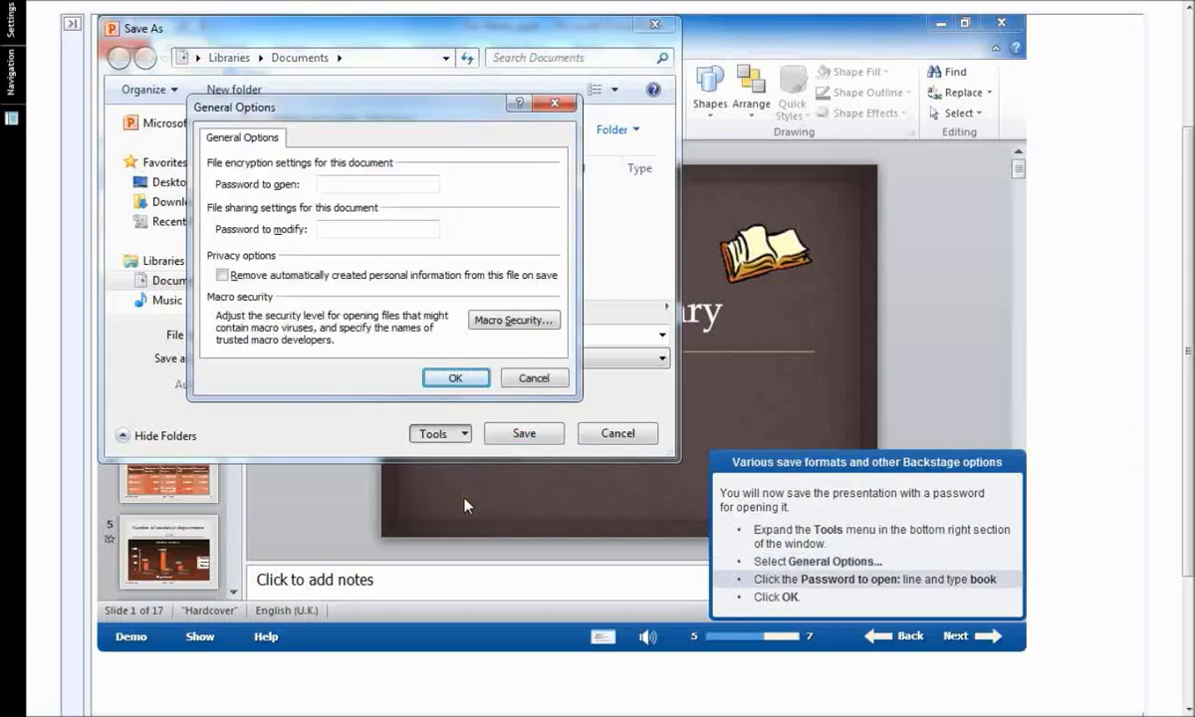
click(327, 185)
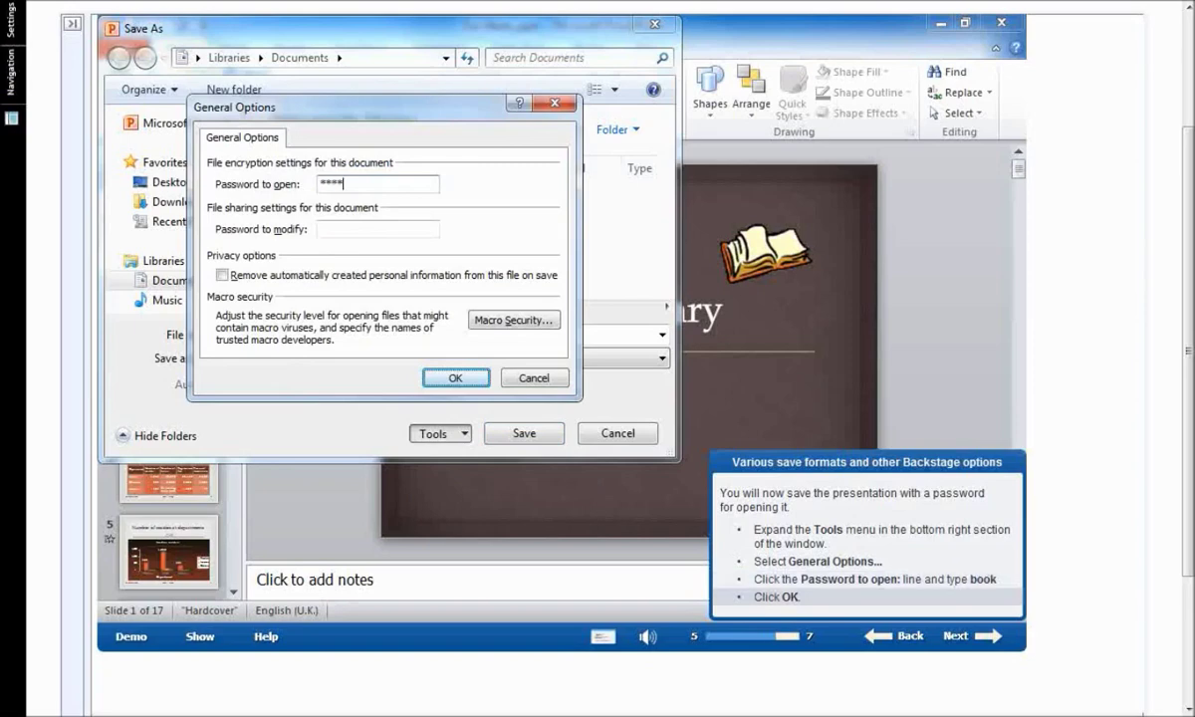